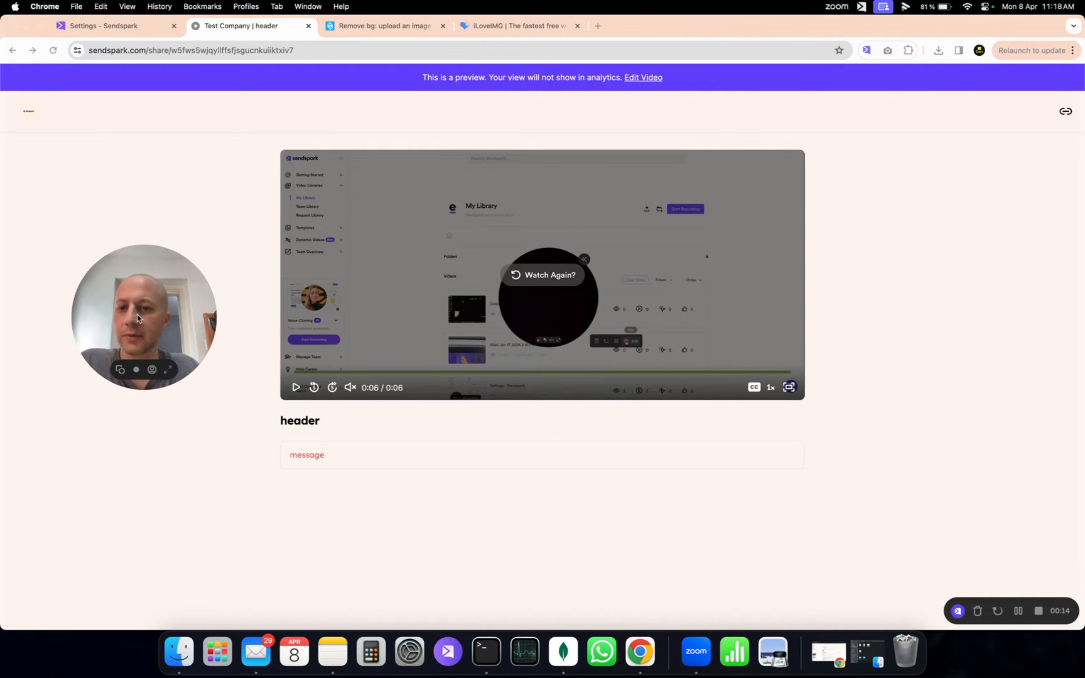
# Open the global styles editor from the Sendspark workspace settings
pyautogui.moveTo(146, 313); pyautogui.dragTo(113, 332)
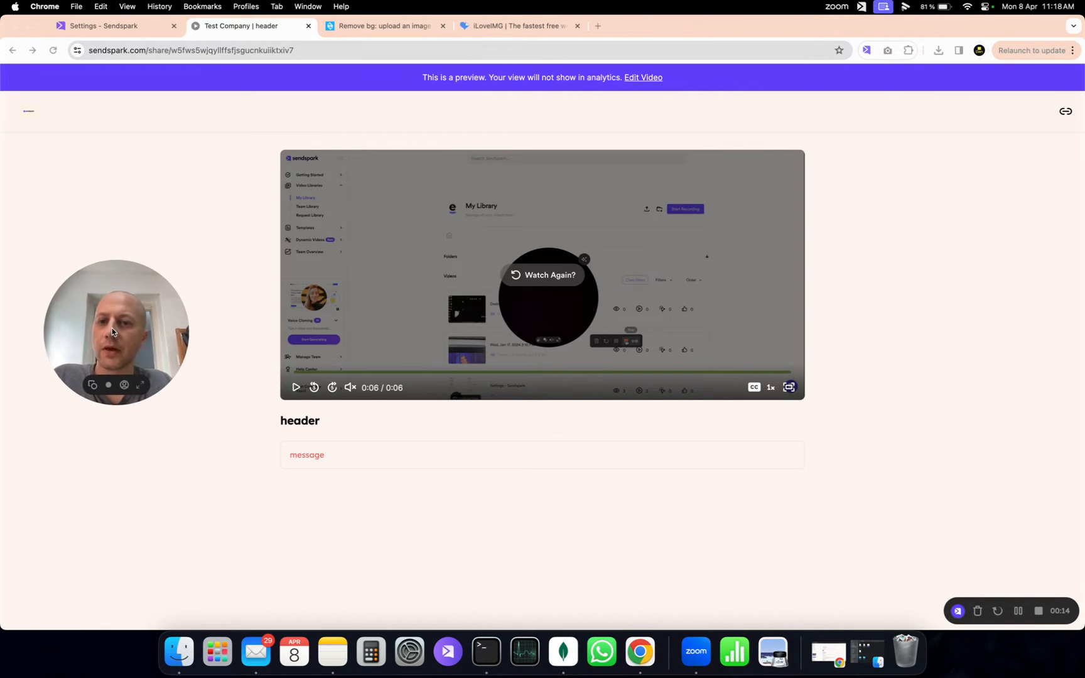
pyautogui.click(114, 28)
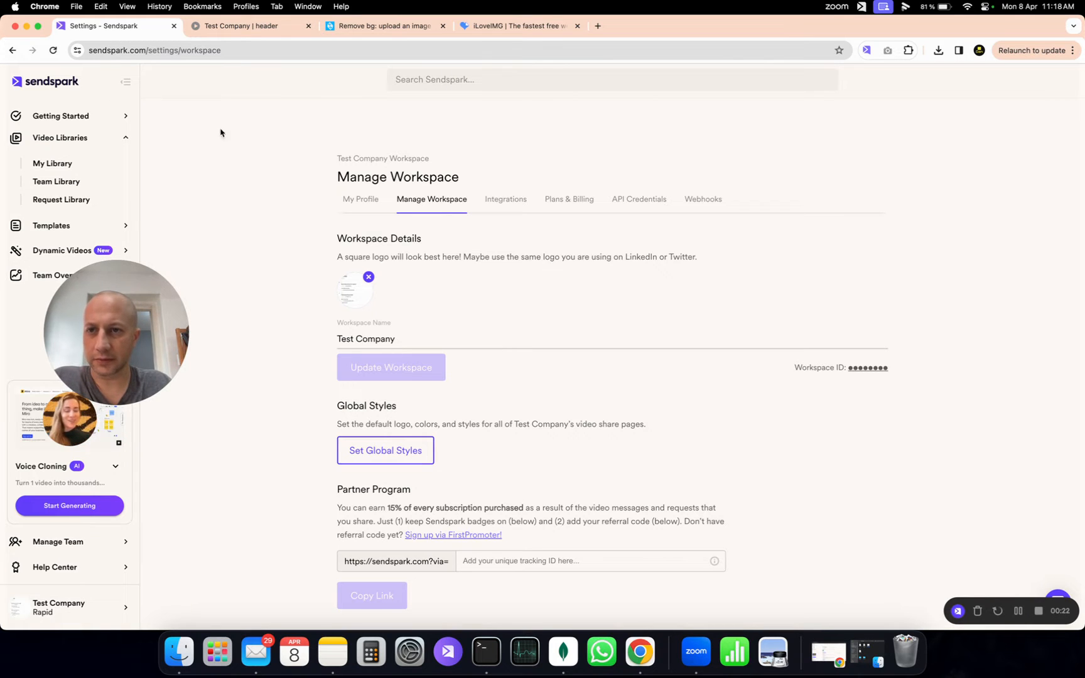
pyautogui.click(392, 461)
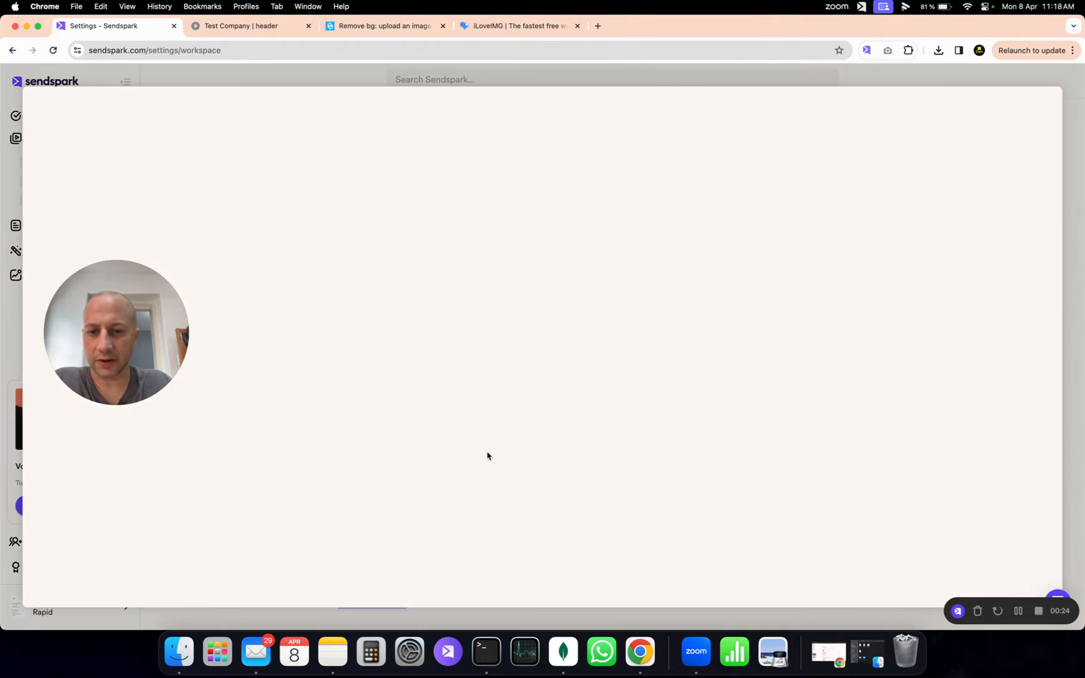
pyautogui.moveTo(155, 371); pyautogui.dragTo(156, 477)
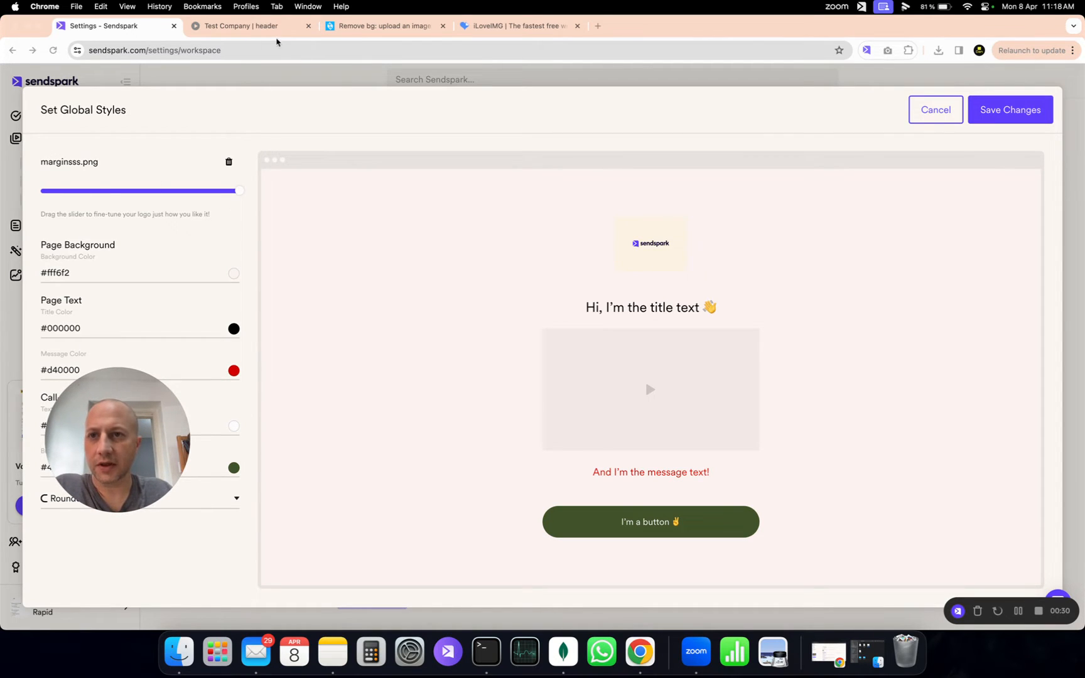
# Check the logo on the video share page and try to enlarge it to the maximum size in the global styles
pyautogui.click(260, 28)
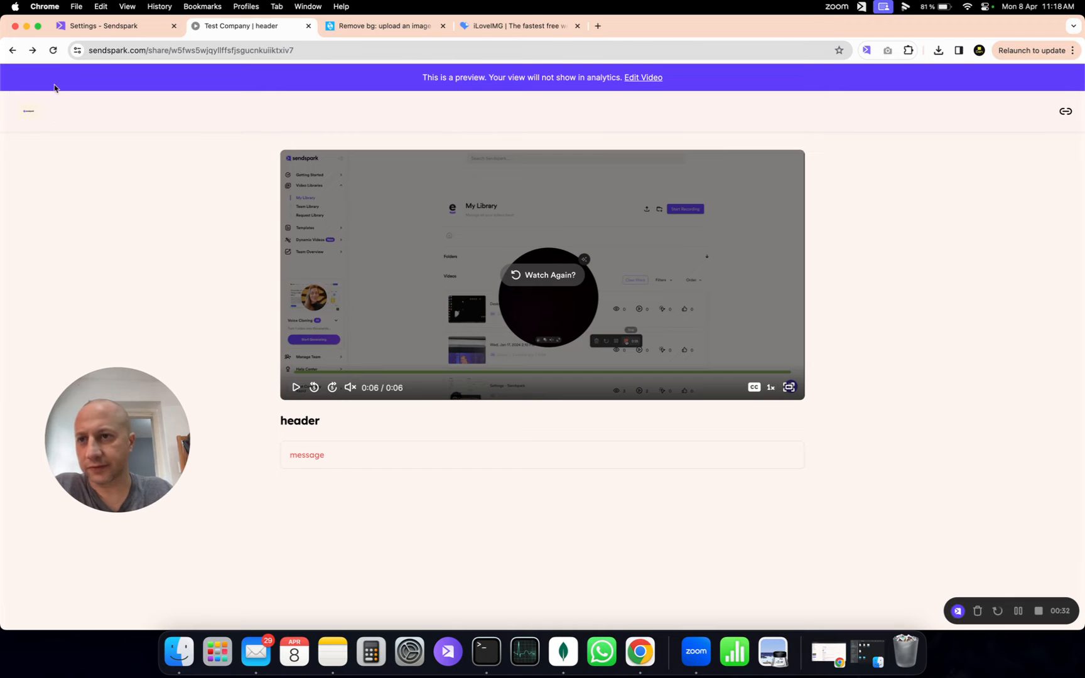
pyautogui.click(103, 25)
pyautogui.moveTo(231, 191)
pyautogui.mouseDown()
pyautogui.moveTo(138, 190)
pyautogui.moveTo(252, 196)
pyautogui.mouseUp()
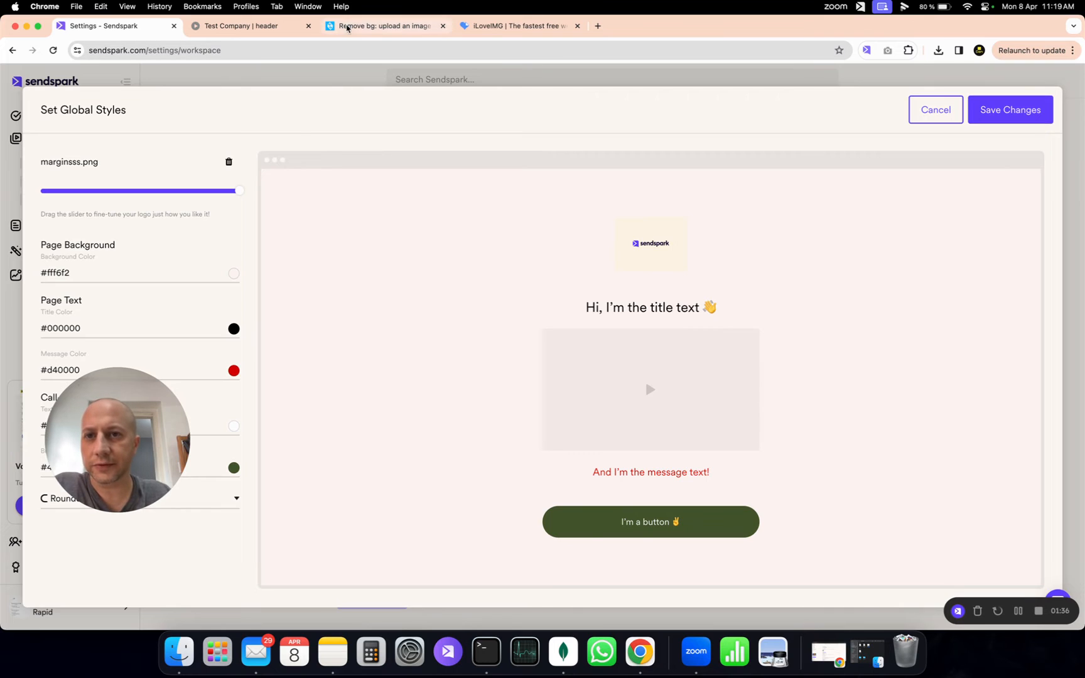
# Switch to Slazzer and upload Margin.png from Downloads for background removal
pyautogui.click(349, 28)
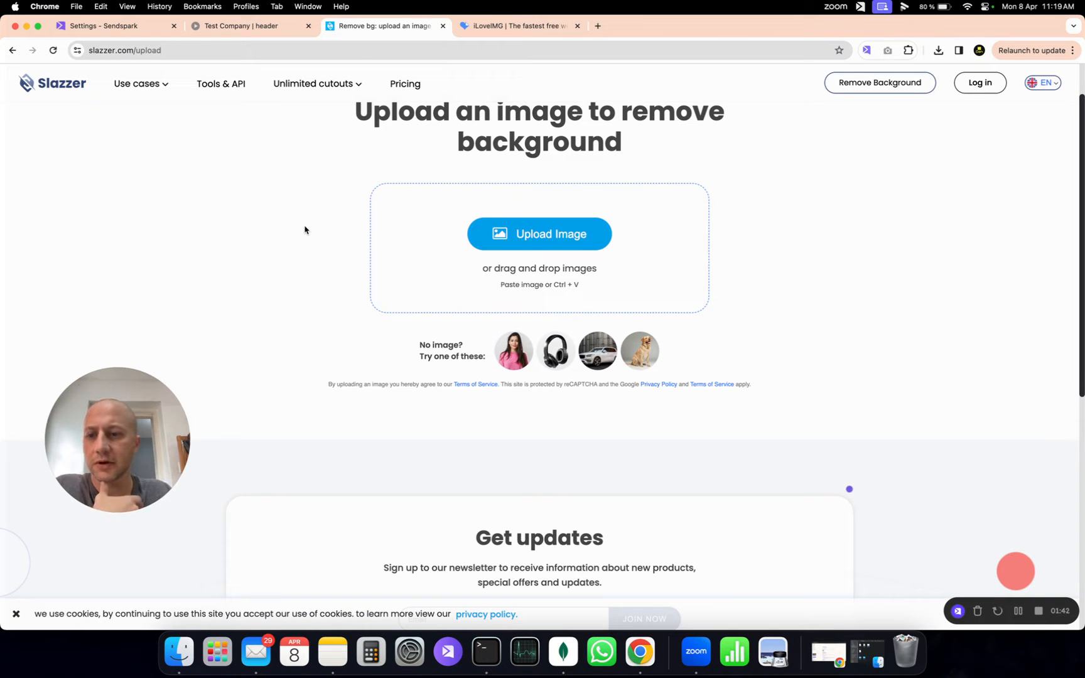
pyautogui.click(538, 244)
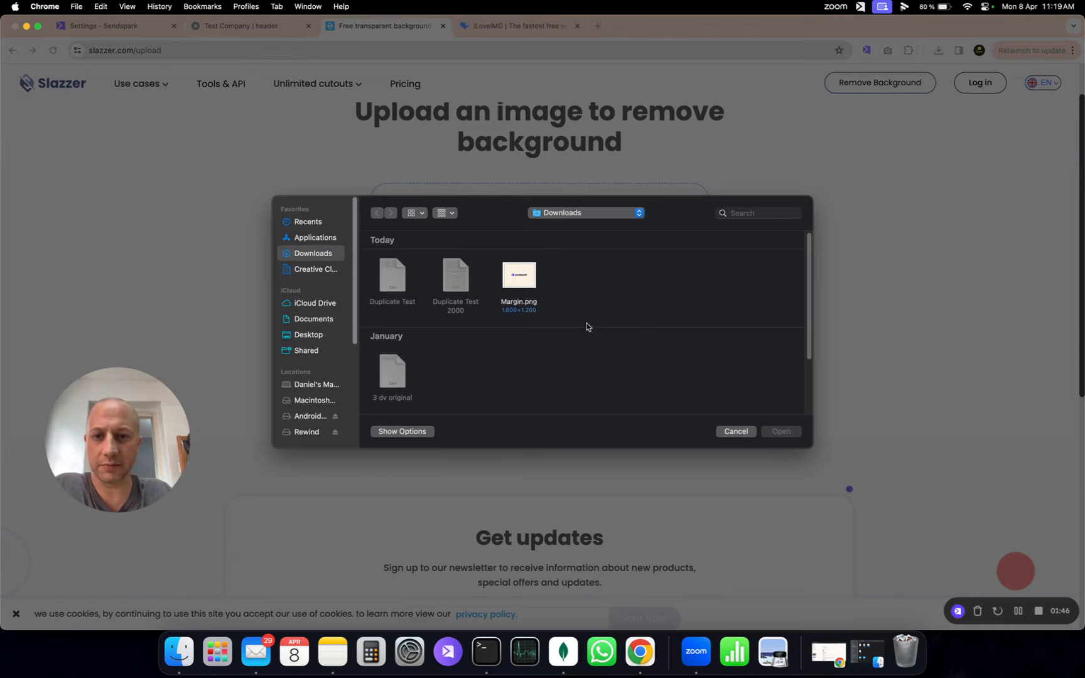
pyautogui.click(516, 287)
pyautogui.click(780, 432)
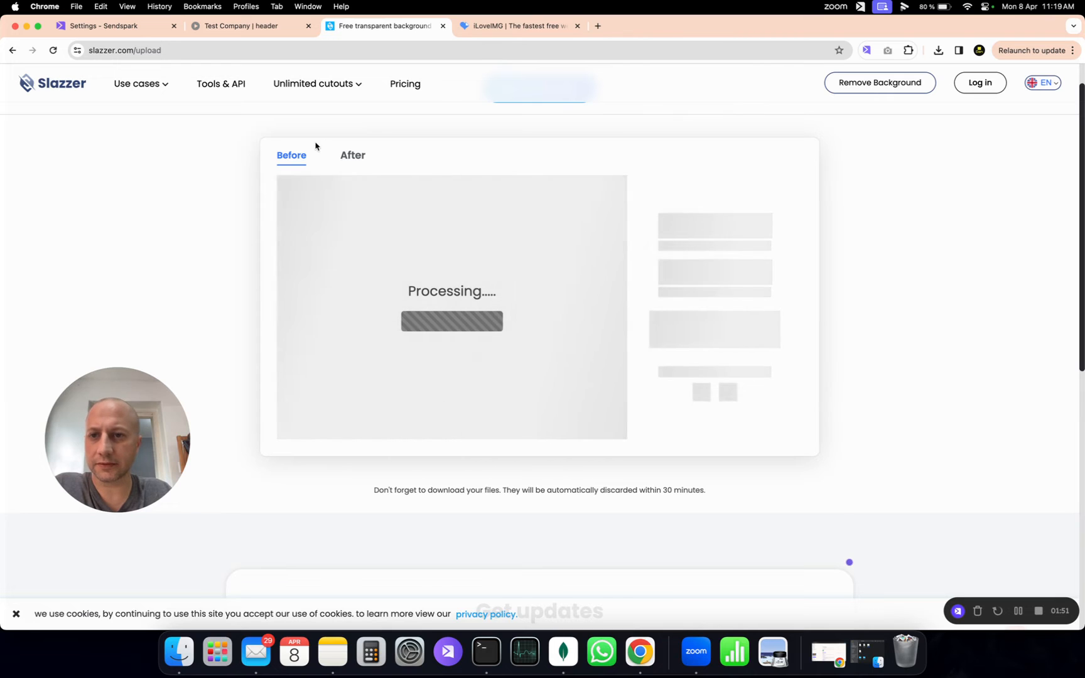
# Compare the logo before and after background removal and download the 577 × 433 preview-size result
pyautogui.click(293, 163)
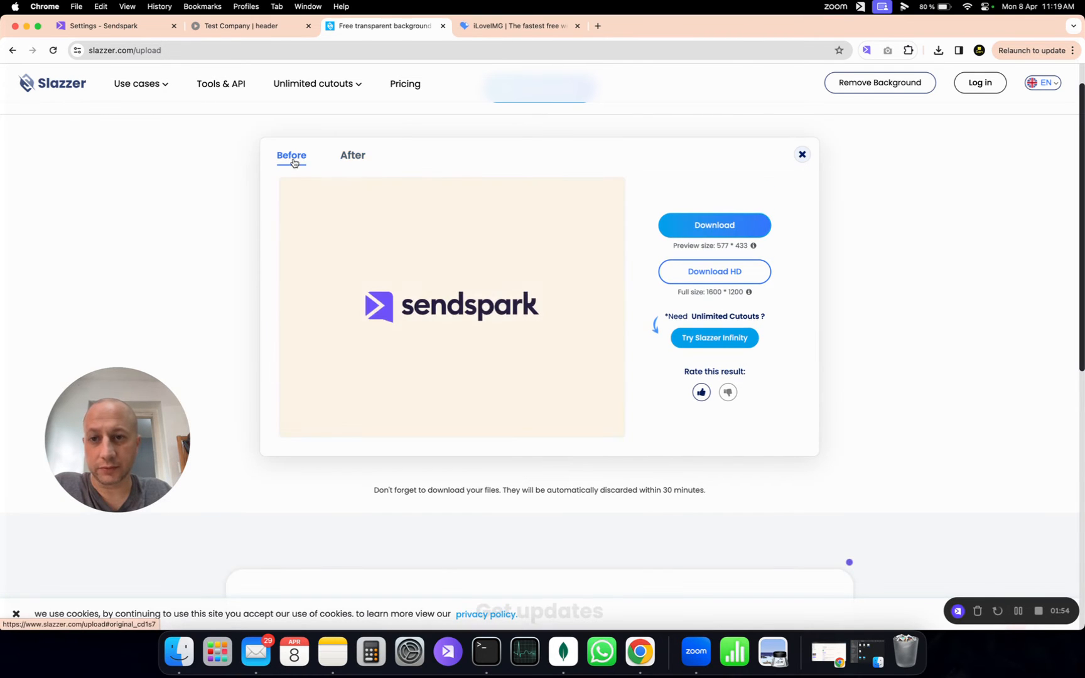
pyautogui.click(355, 162)
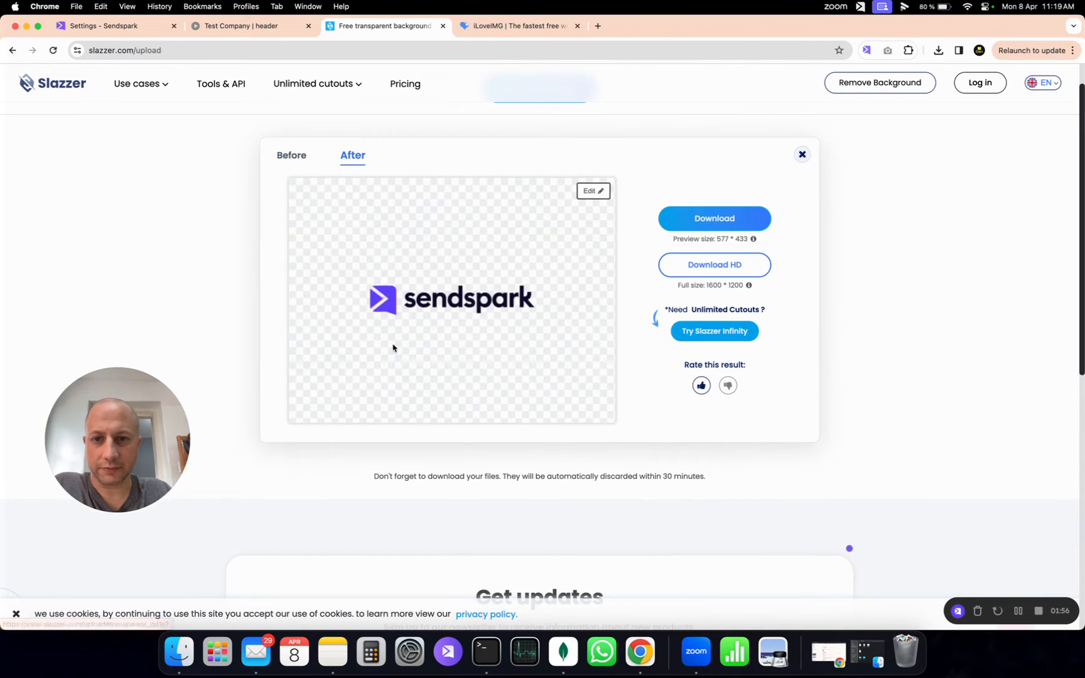
pyautogui.click(723, 225)
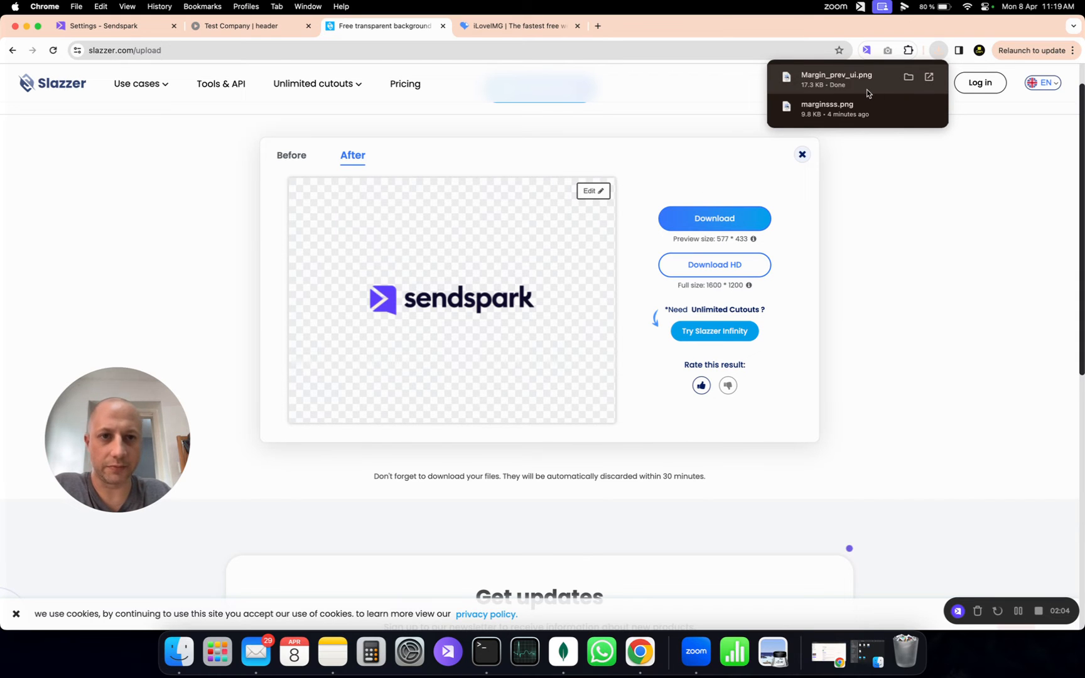
pyautogui.click(496, 28)
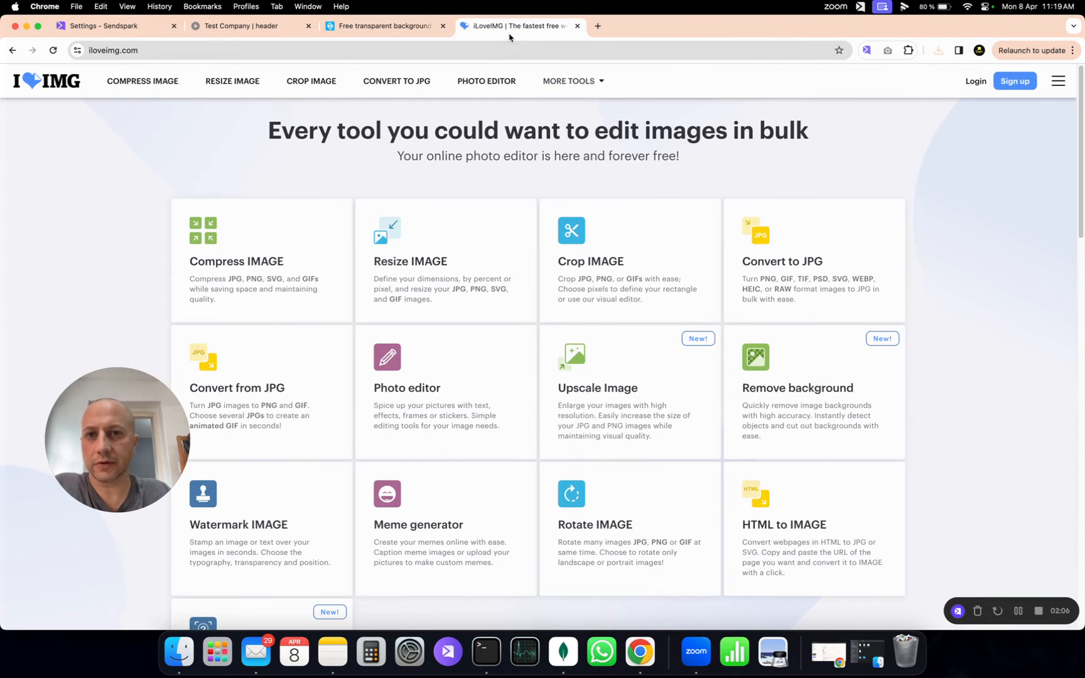
pyautogui.click(384, 28)
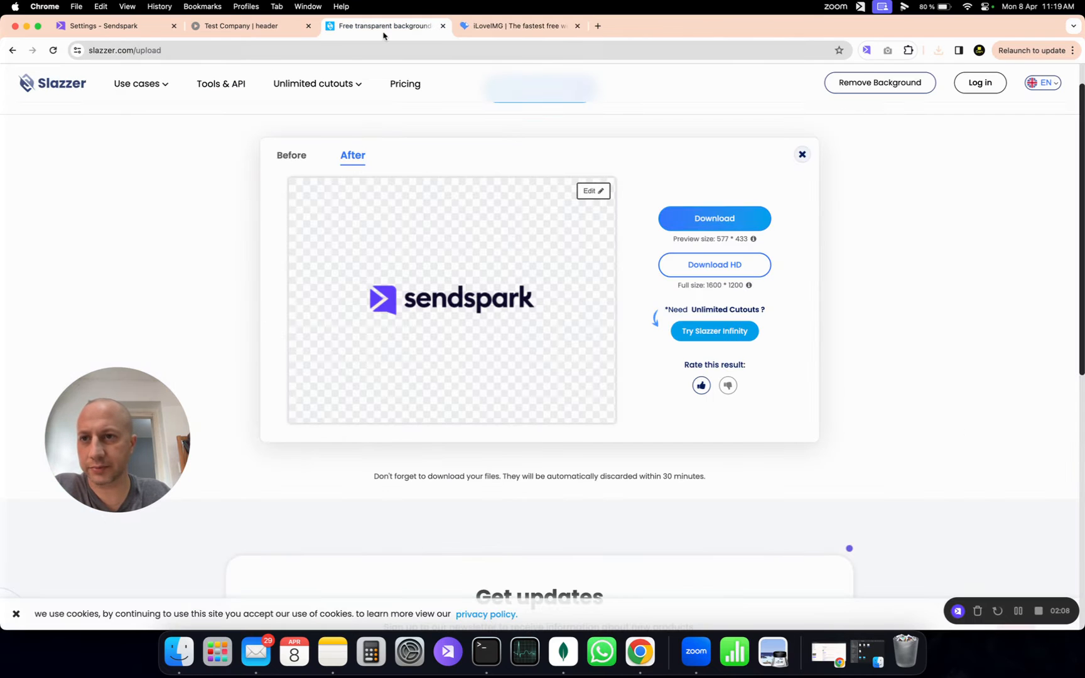
pyautogui.click(100, 50)
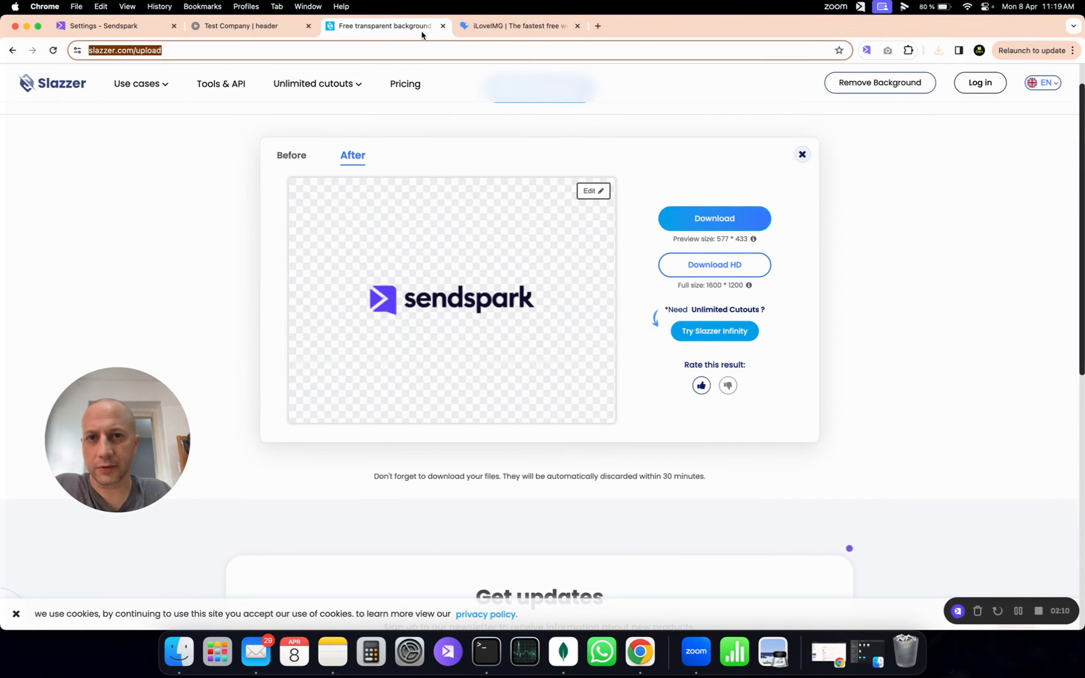
# Switch to iLoveIMG and load Margin_prev_ui.png from Downloads into the Crop IMAGE tool
pyautogui.click(481, 28)
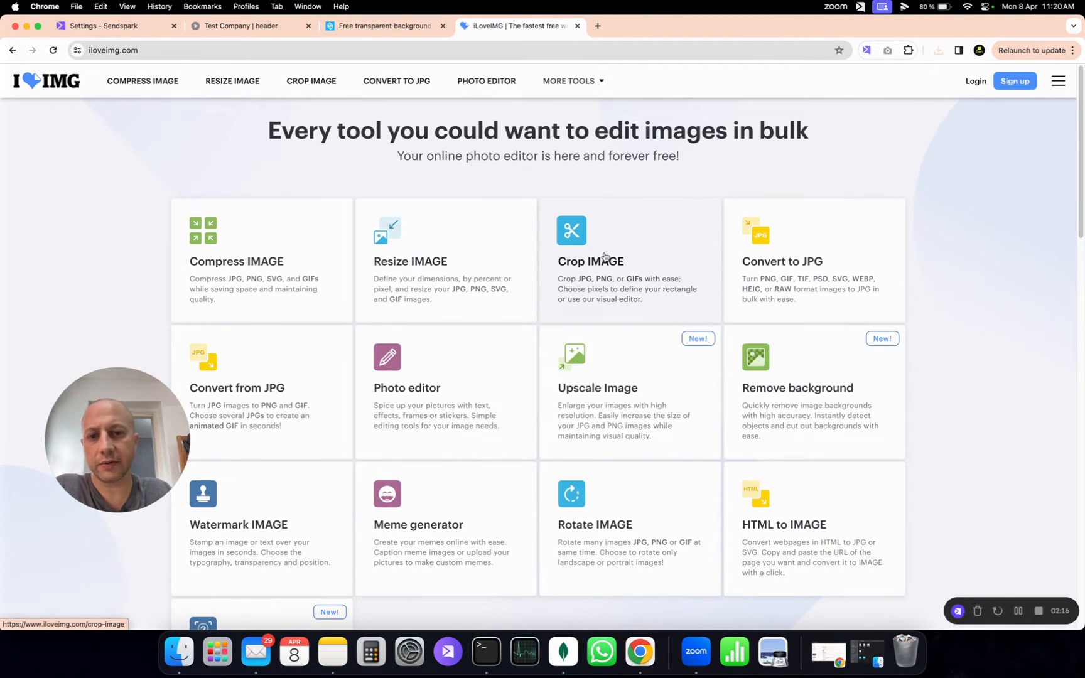
pyautogui.click(648, 242)
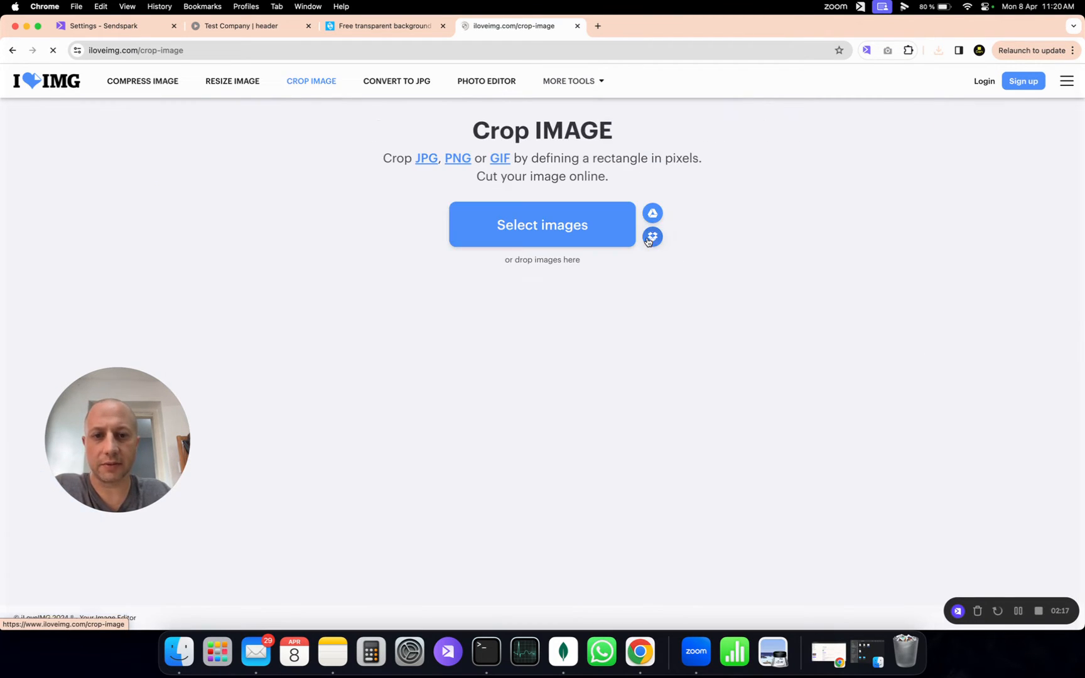
pyautogui.click(533, 227)
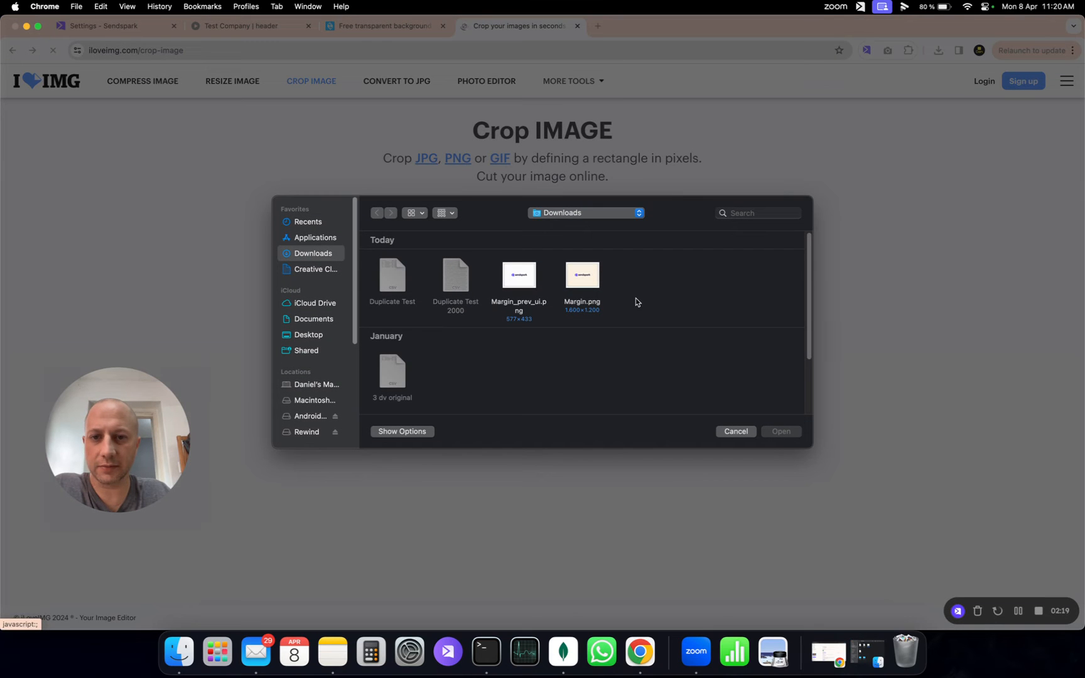
pyautogui.click(525, 286)
pyautogui.click(781, 431)
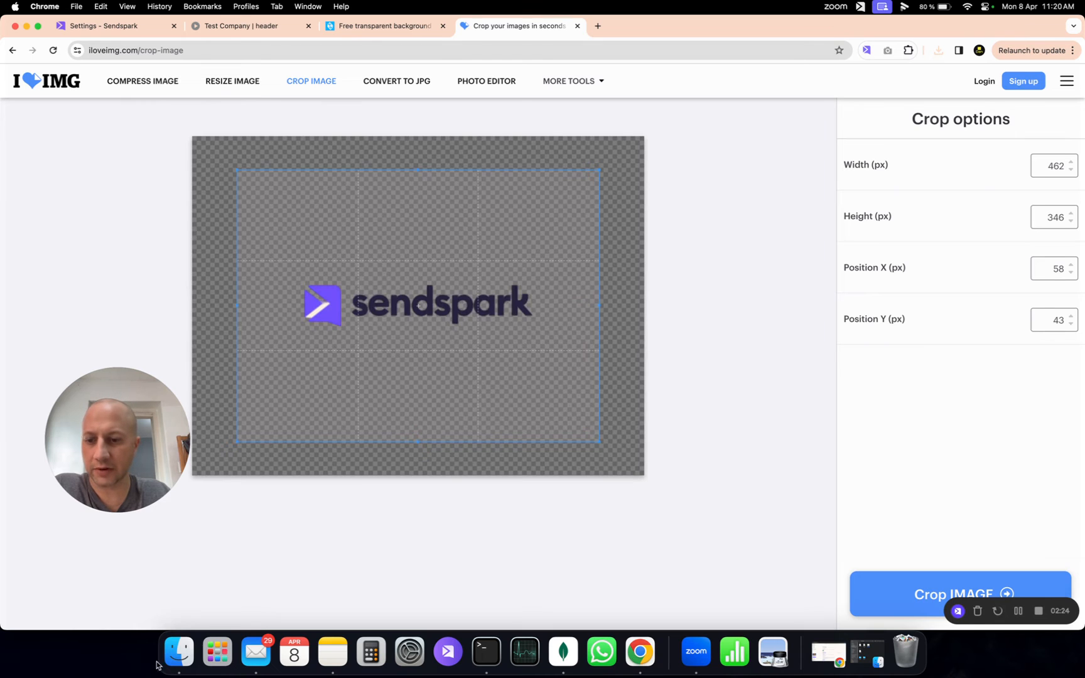
# View Margin_prev_ui.png from the Downloads folder to examine its empty margins, and close the image and Finder windows
pyautogui.click(179, 651)
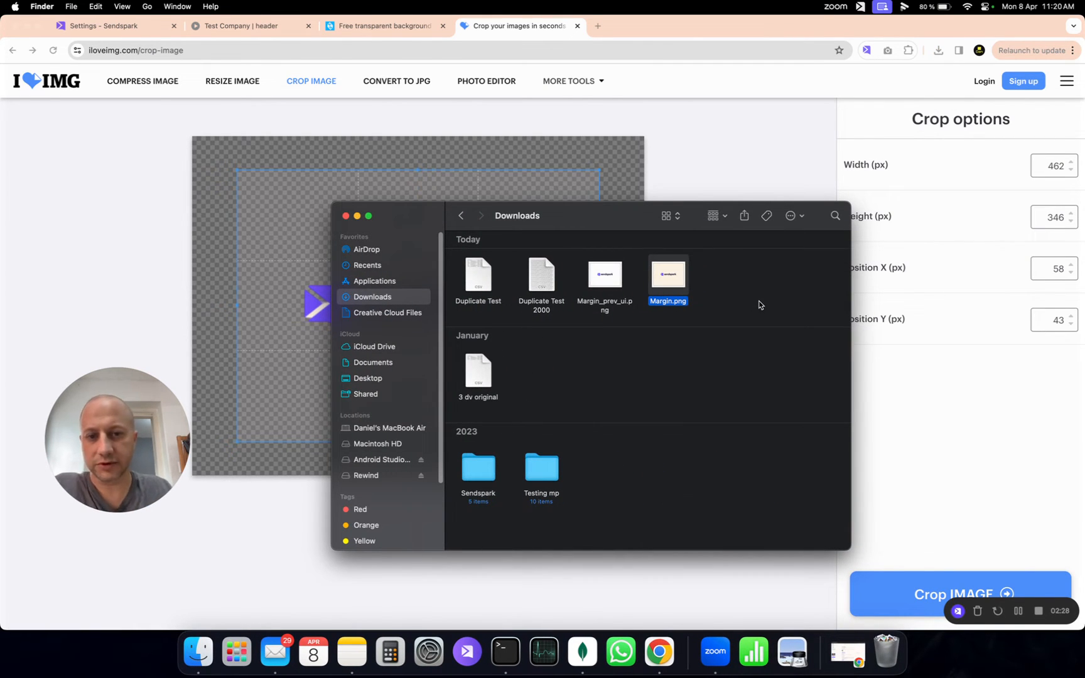
pyautogui.click(759, 305)
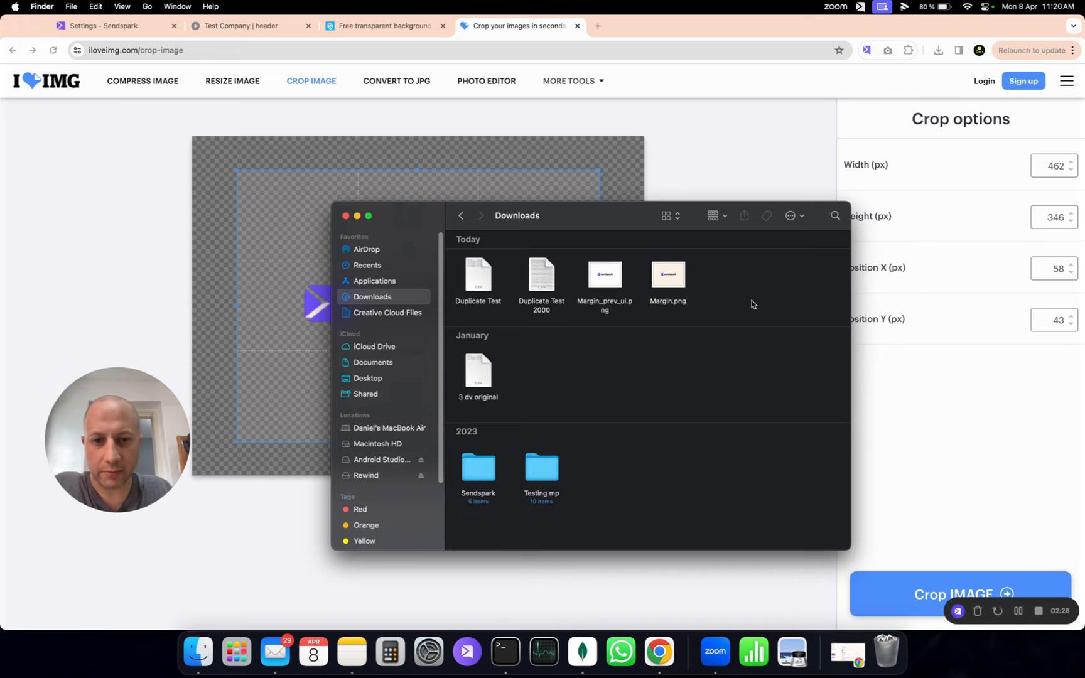
pyautogui.doubleClick(613, 282)
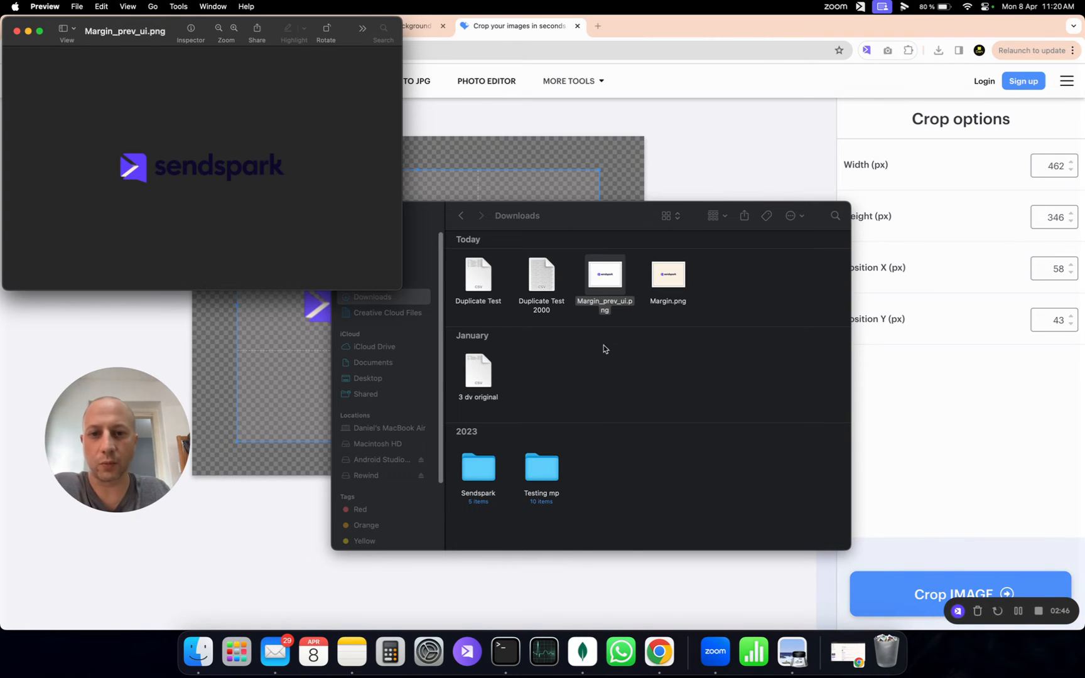
pyautogui.click(17, 32)
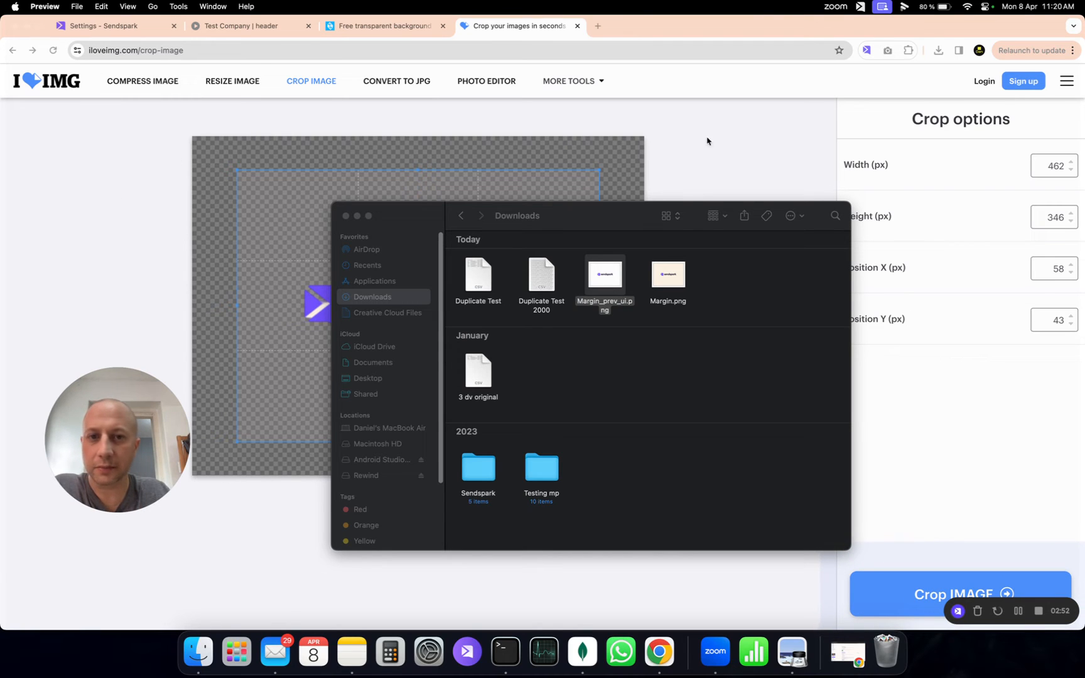
pyautogui.click(346, 215)
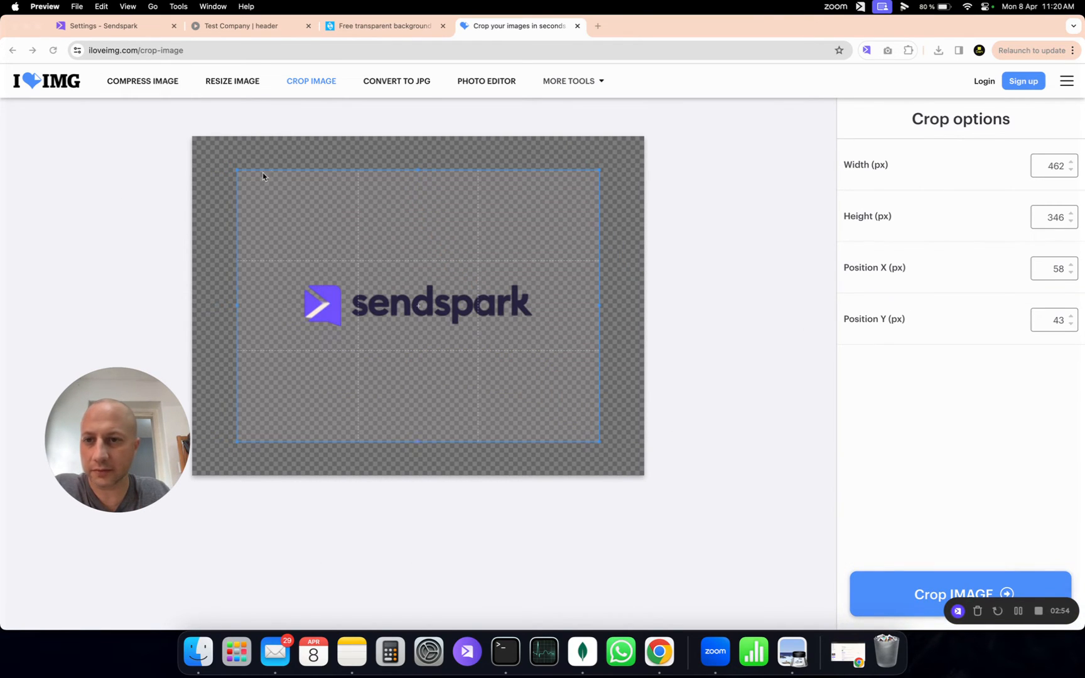
# Crop the image tightly around the sendspark logo, about 300 × 60 px at position X 139, Y 185
pyautogui.click(239, 174)
pyautogui.moveTo(240, 173); pyautogui.dragTo(298, 278)
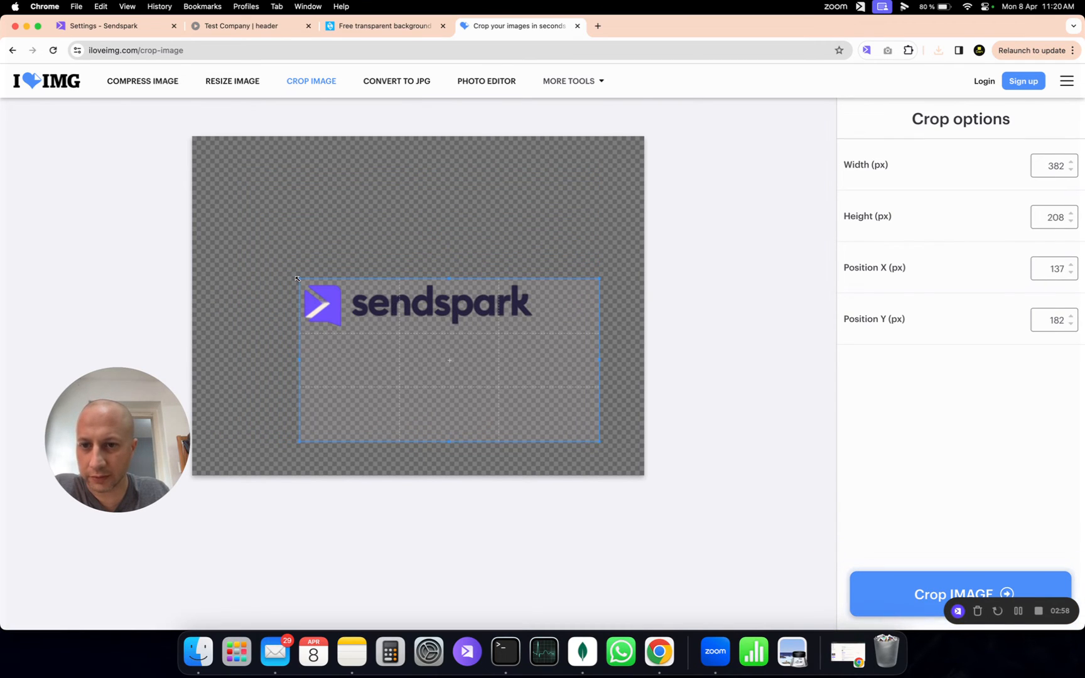
pyautogui.moveTo(604, 444); pyautogui.dragTo(539, 329)
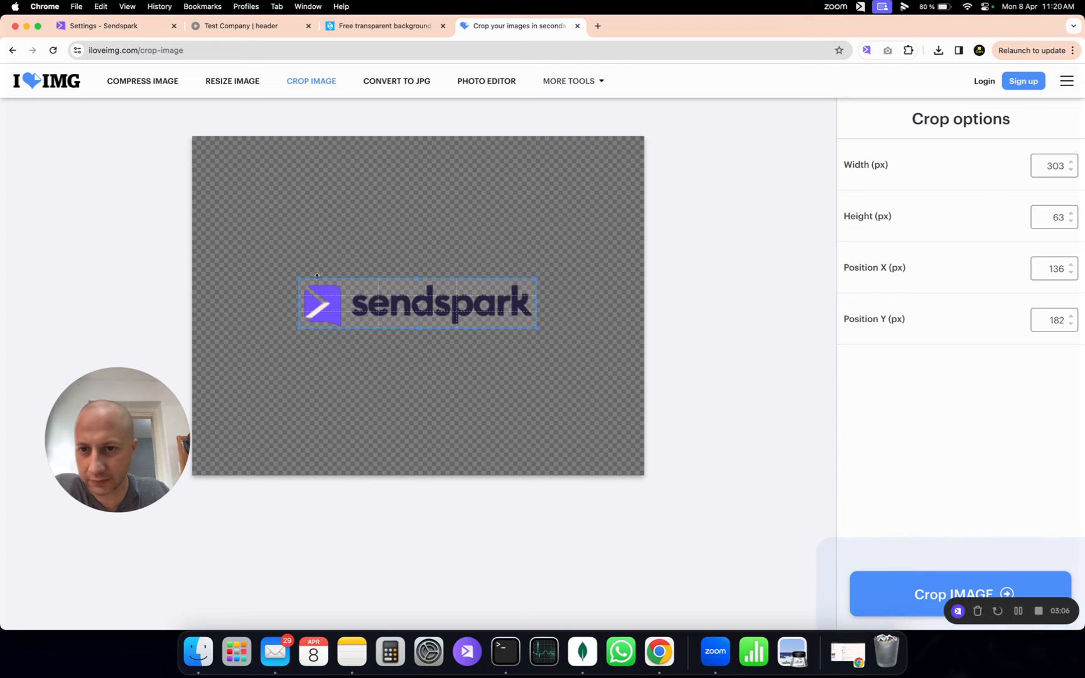
pyautogui.moveTo(301, 278); pyautogui.dragTo(299, 279)
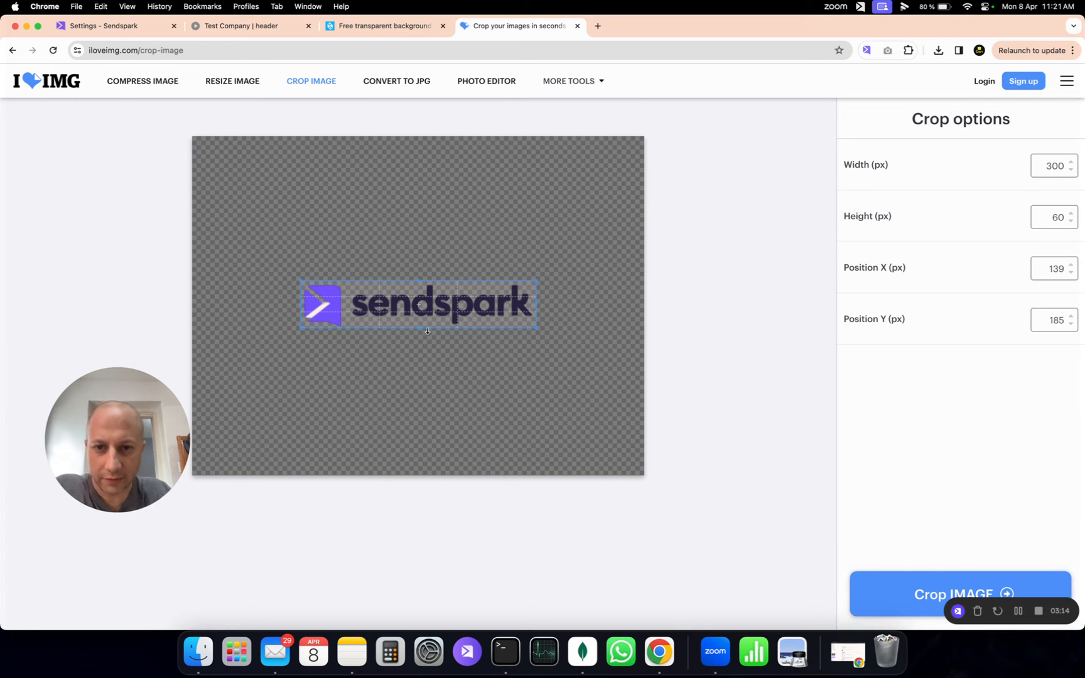
pyautogui.click(890, 595)
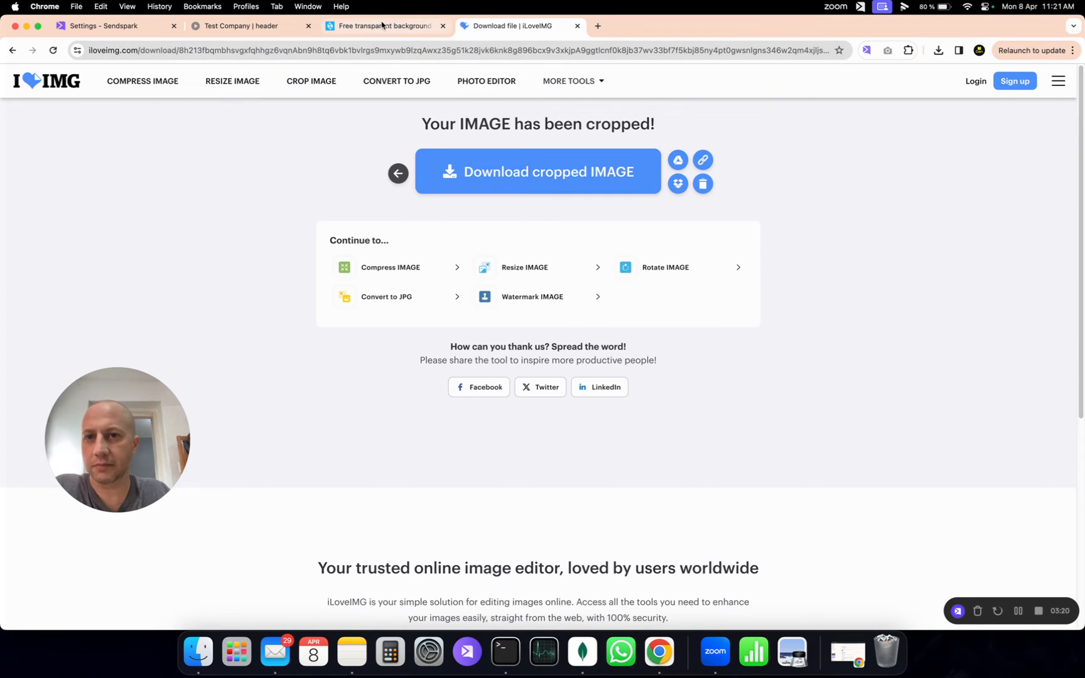
# Download the cropped logo image from iLoveIMG
pyautogui.click(409, 26)
pyautogui.click(512, 25)
pyautogui.click(409, 30)
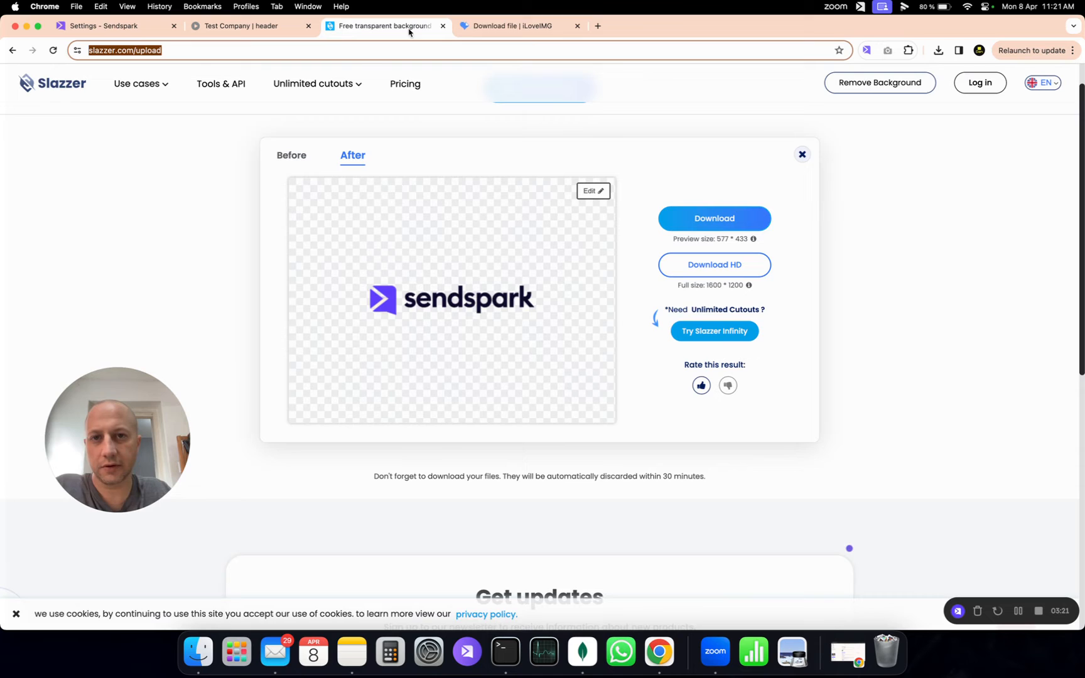
pyautogui.click(523, 32)
pyautogui.click(457, 178)
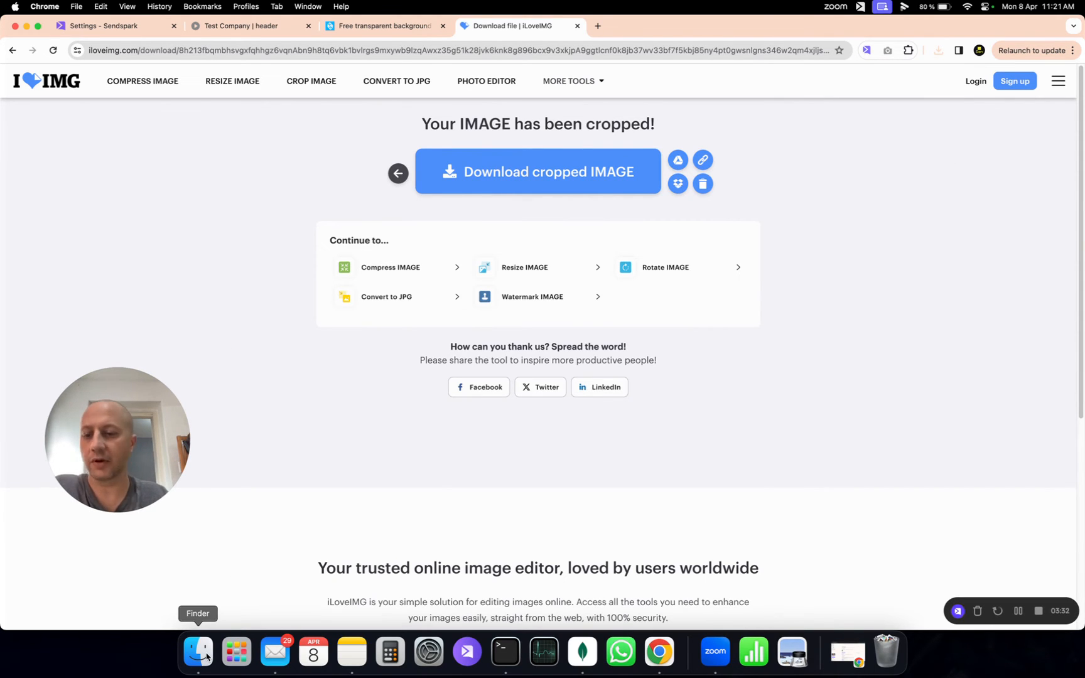
# View the cropped Margin_prev_ui (1).png from the Downloads folder, close it, and return to the Sendspark global styles
pyautogui.click(199, 653)
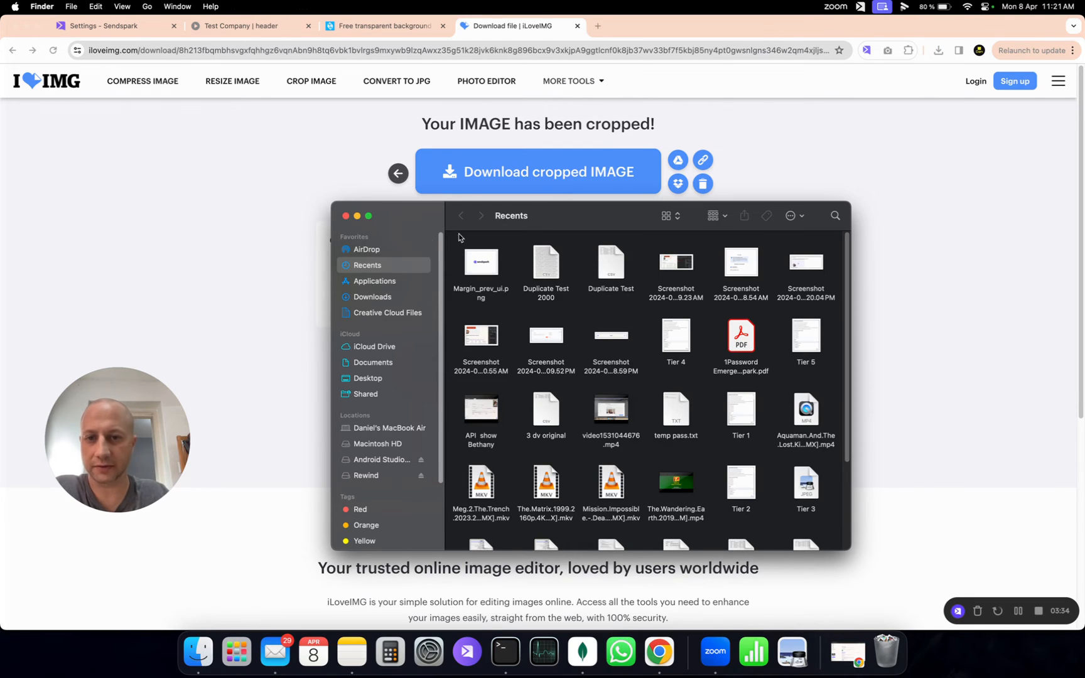
pyautogui.click(376, 283)
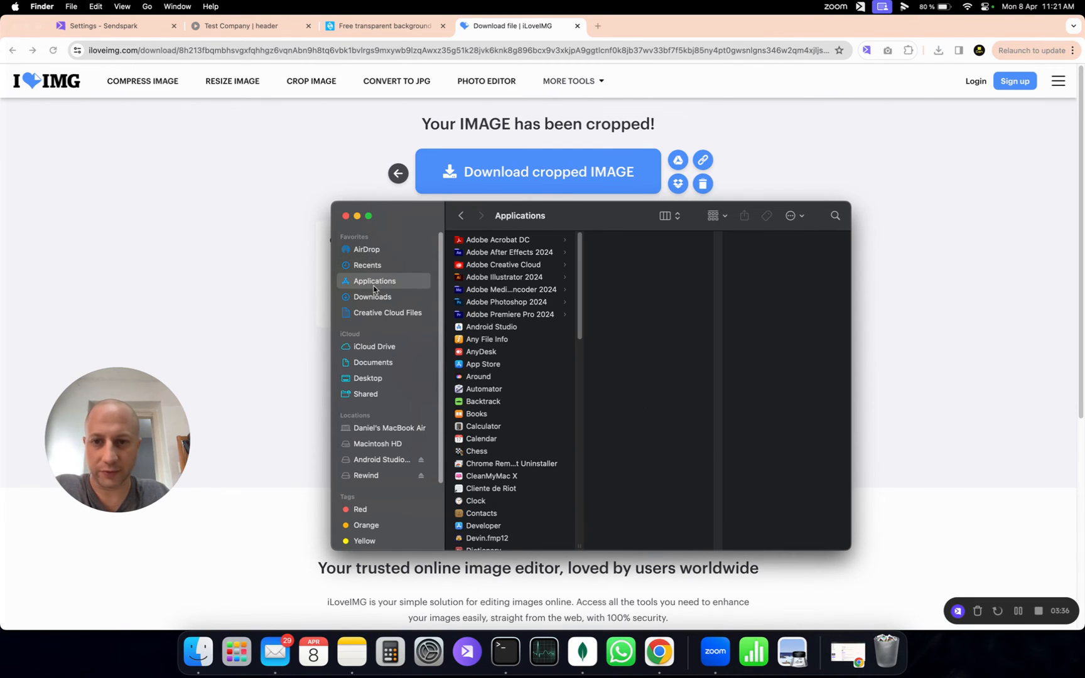
pyautogui.click(372, 299)
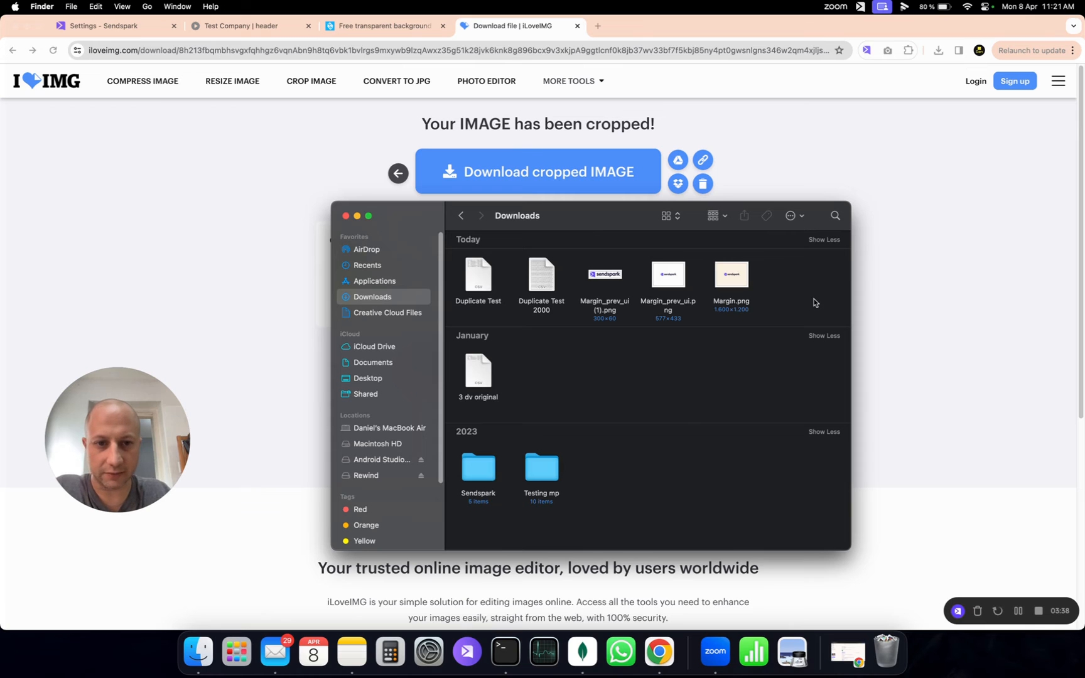
pyautogui.doubleClick(602, 276)
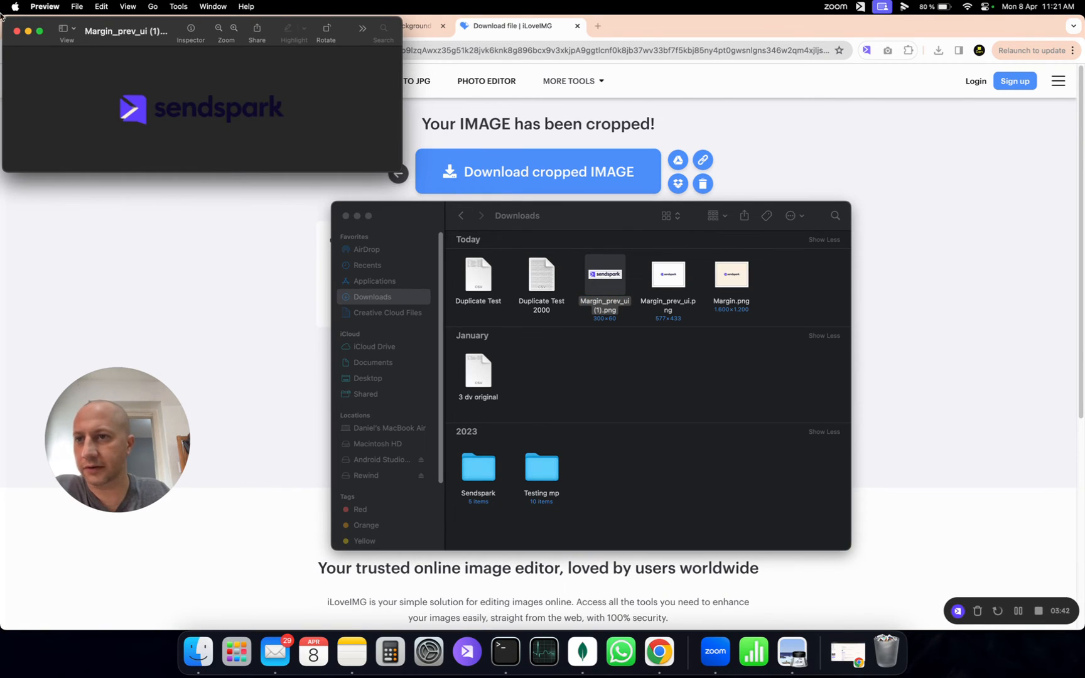
pyautogui.click(17, 31)
pyautogui.click(124, 36)
pyautogui.click(107, 27)
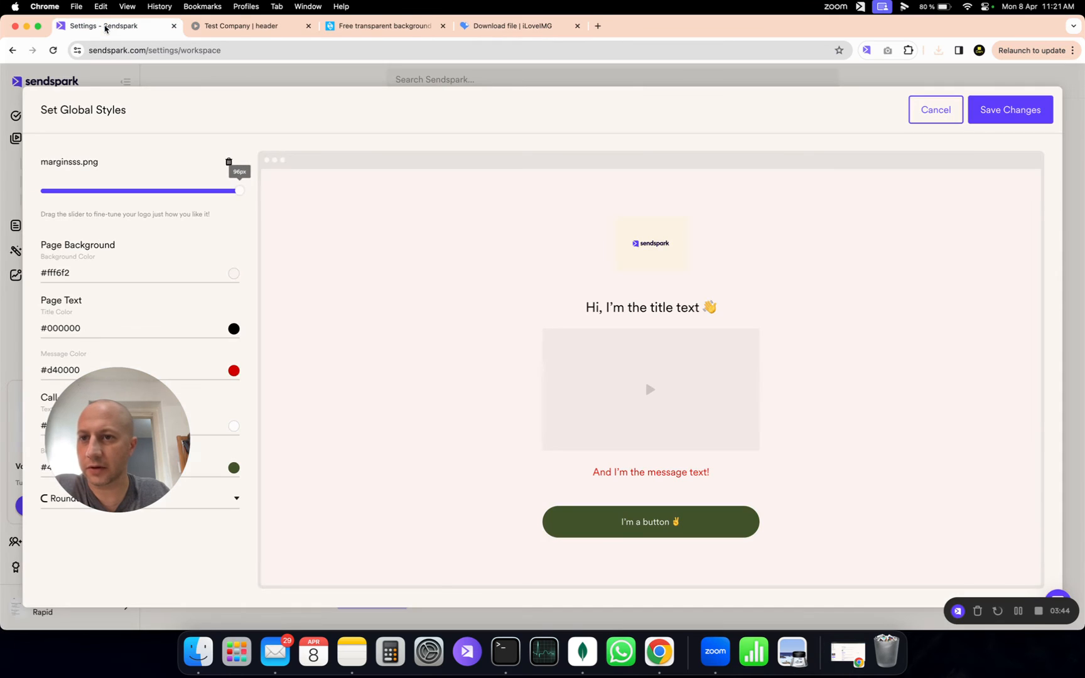
# Replace the global styles logo with Margin_prev_ui (1).png from the Downloads folder, enlarge it to 96 px, and save the changes
pyautogui.click(228, 162)
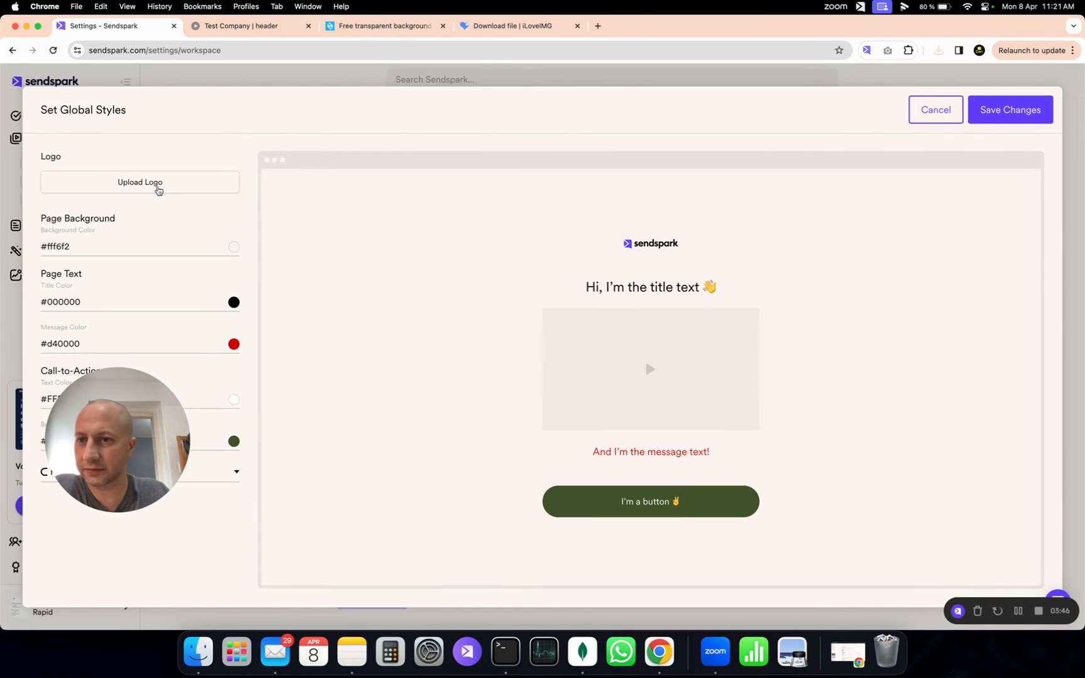
pyautogui.click(158, 187)
pyautogui.click(520, 279)
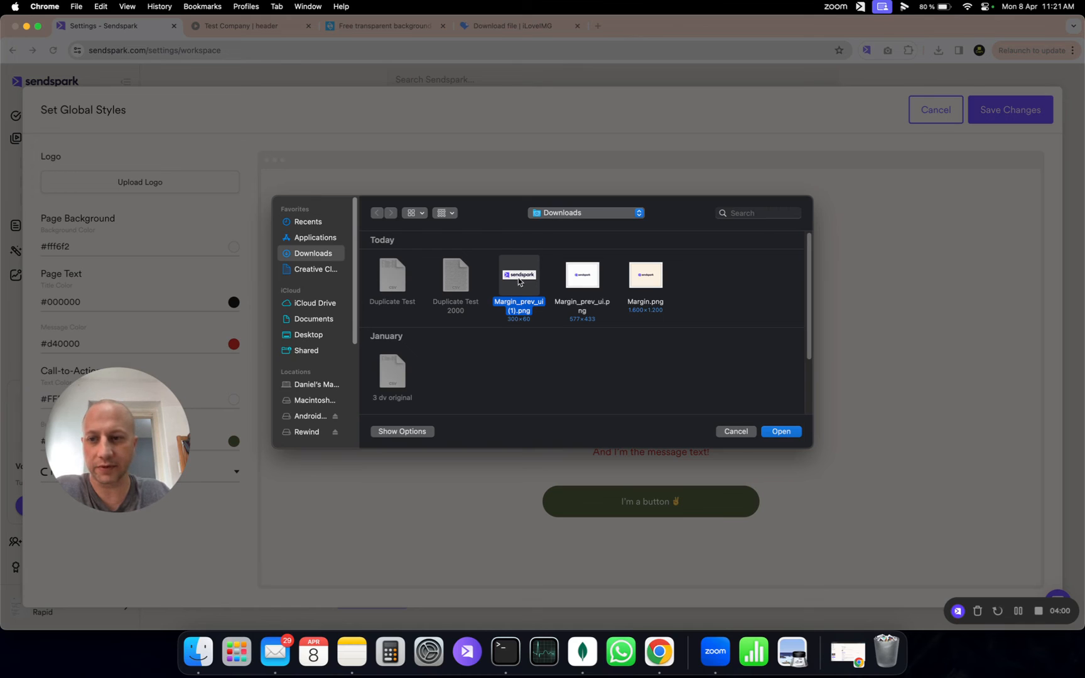
pyautogui.click(782, 432)
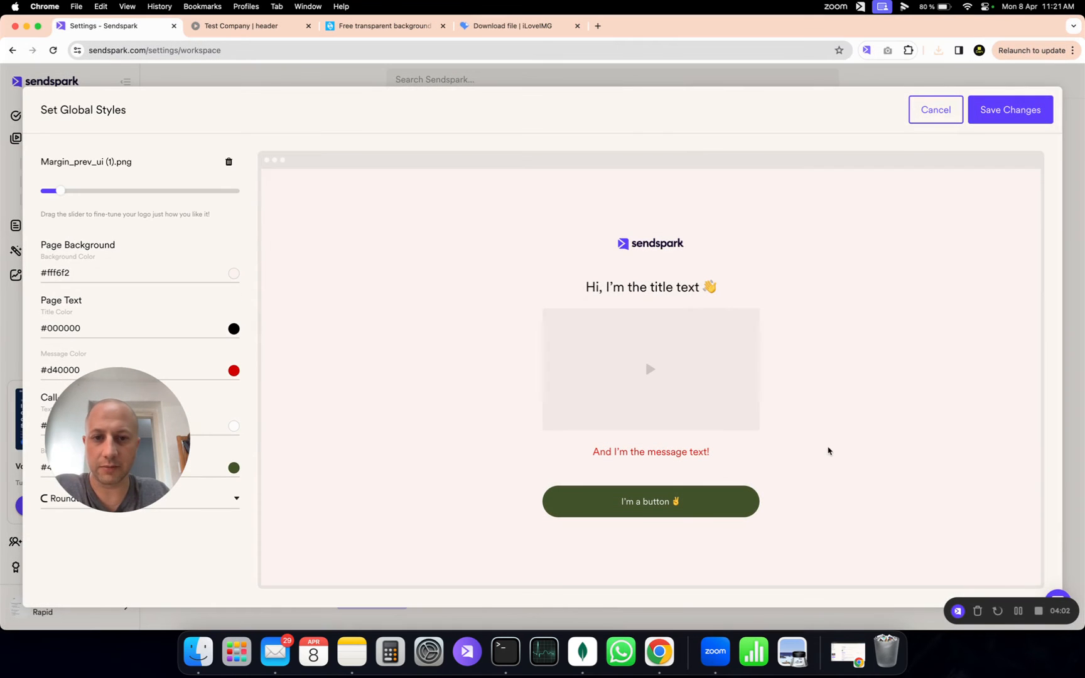
pyautogui.moveTo(61, 191); pyautogui.dragTo(253, 191)
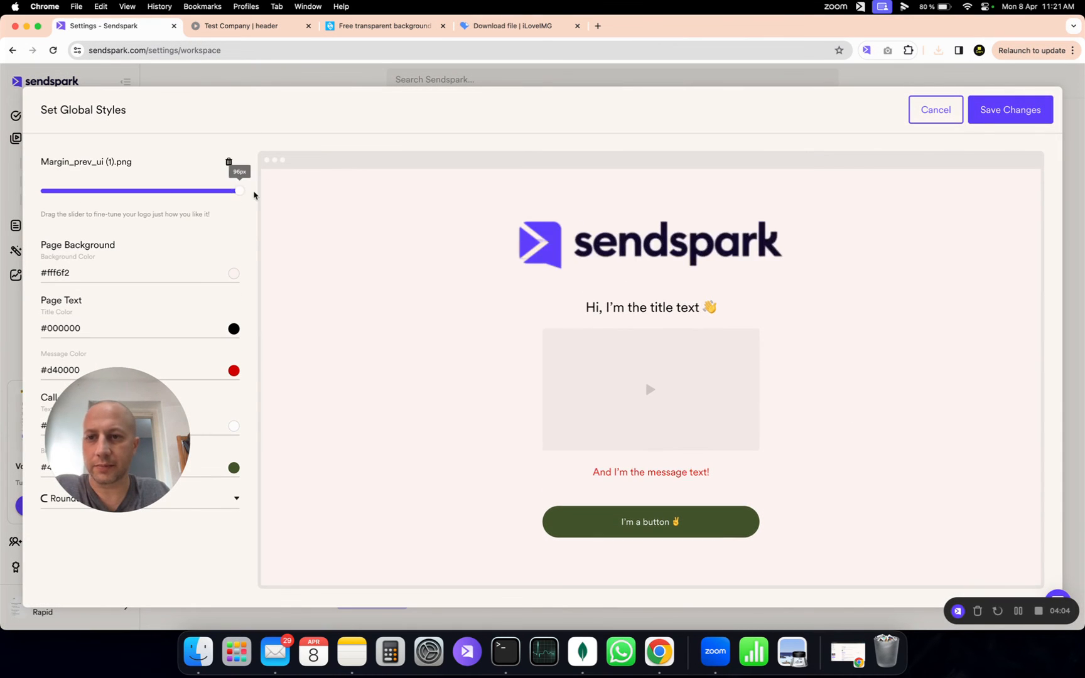
pyautogui.click(1008, 114)
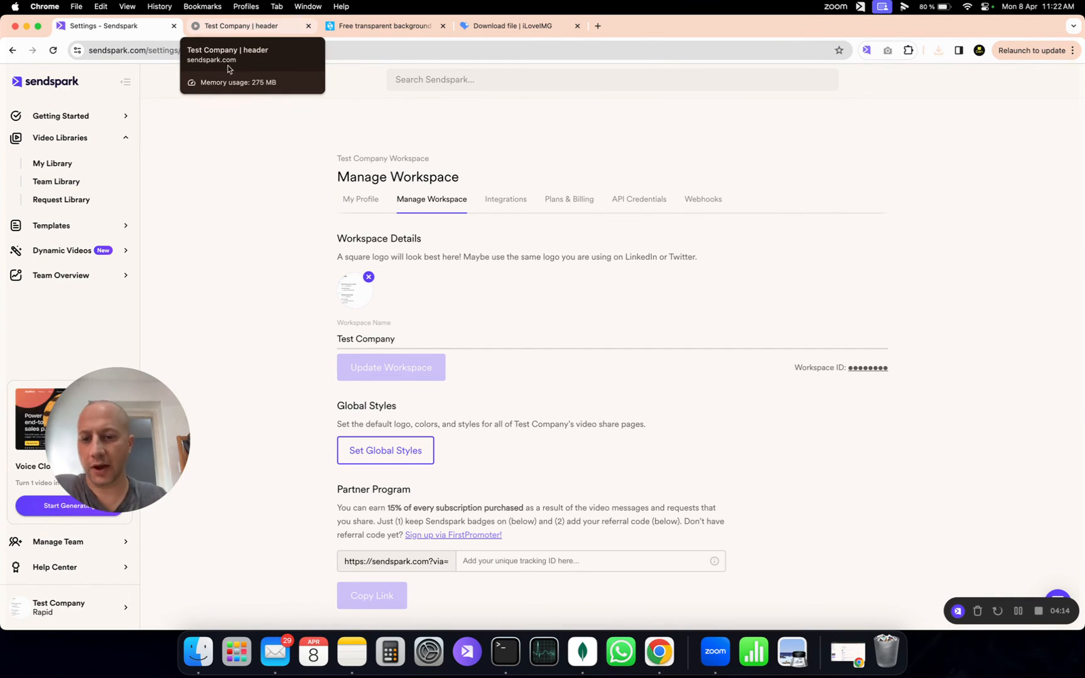
# Reopen the global styles to check the saved logo, and reload the "header" video share page to view its logo
pyautogui.click(412, 462)
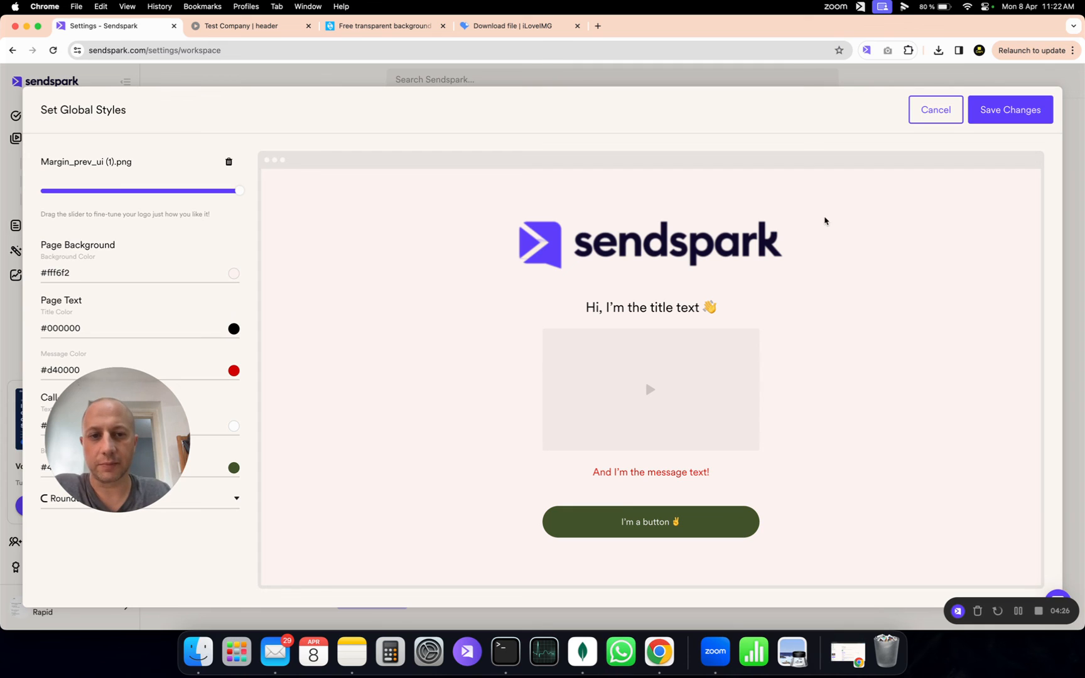
pyautogui.click(245, 28)
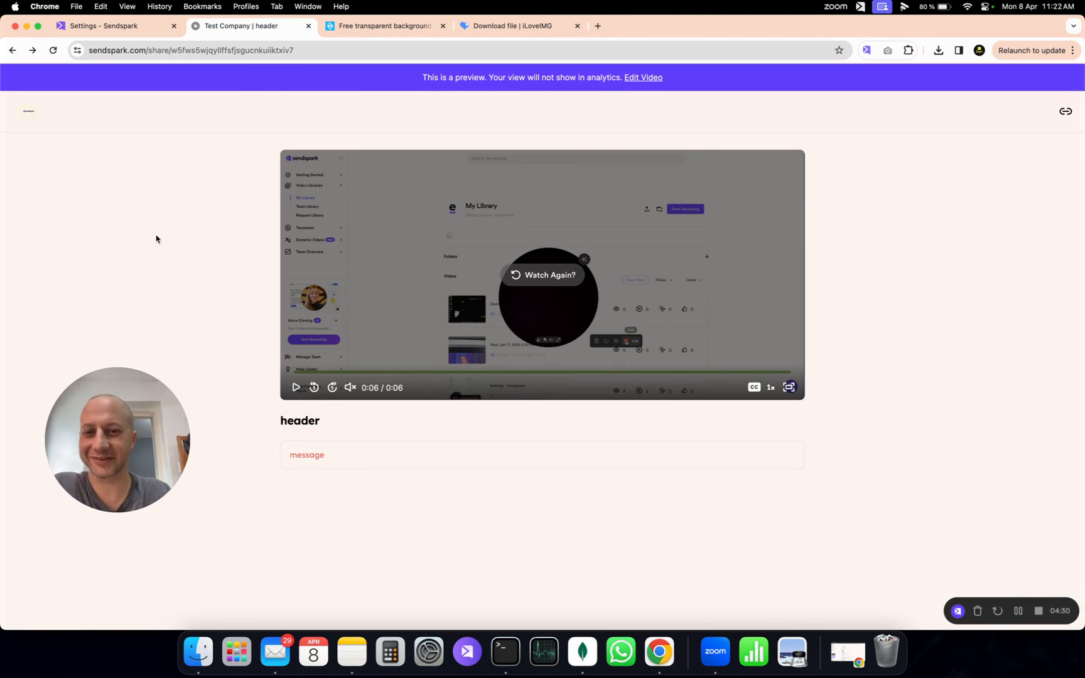
pyautogui.click(188, 55)
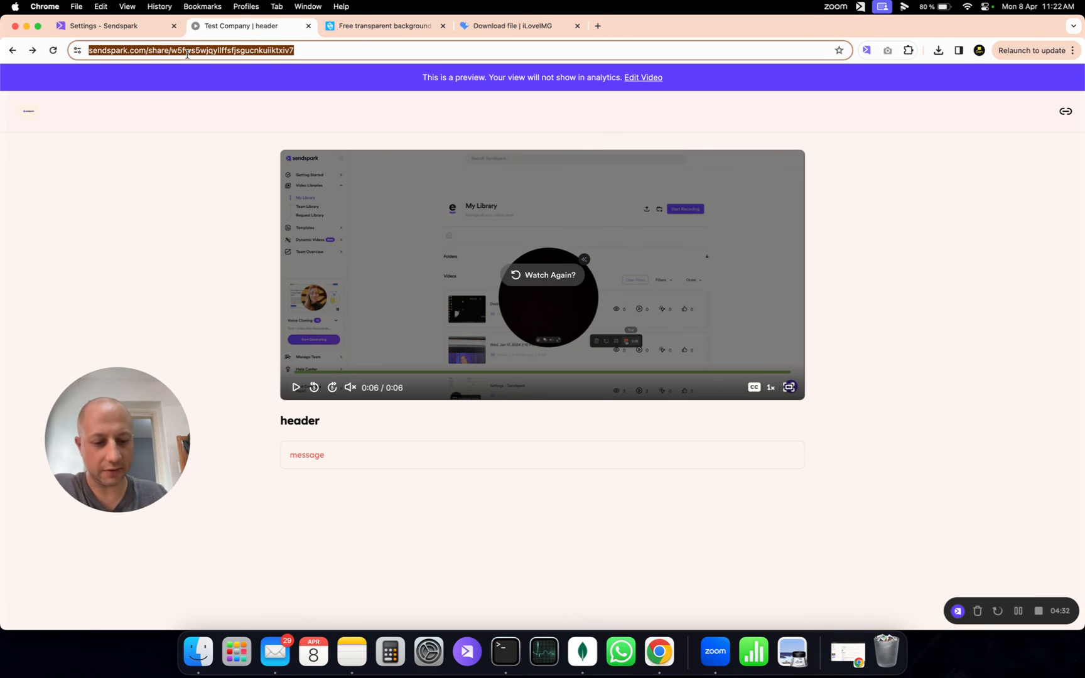
pyautogui.press('Return')
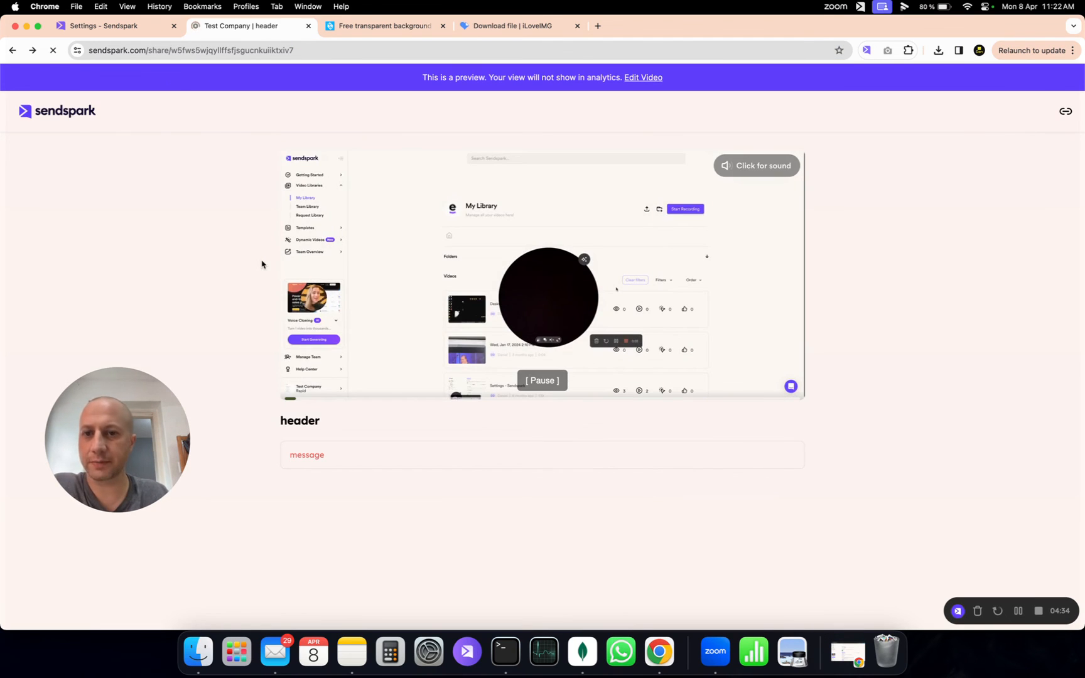